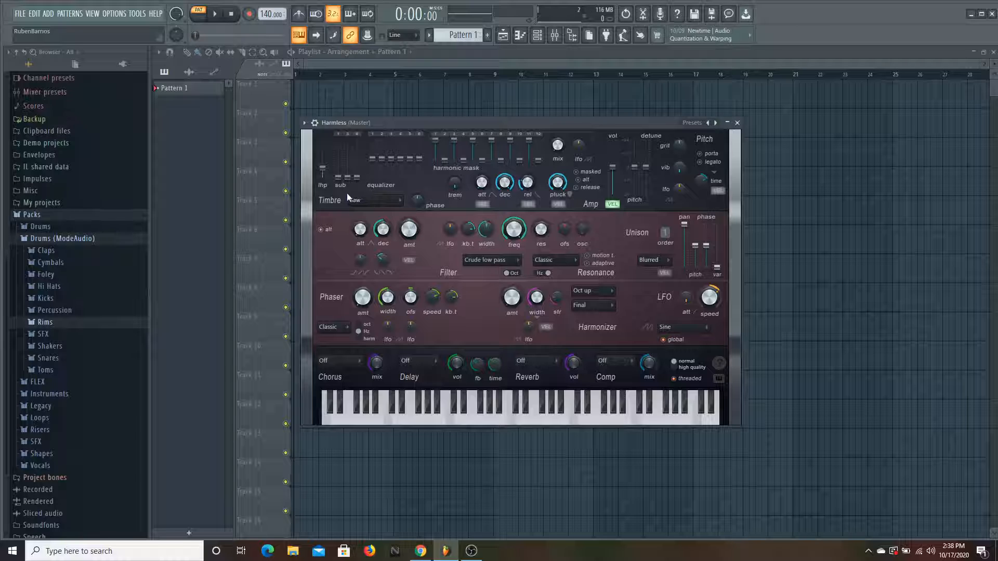
Set the Harmless timbre to Squaretooth and play a note before and after the change
key("n")
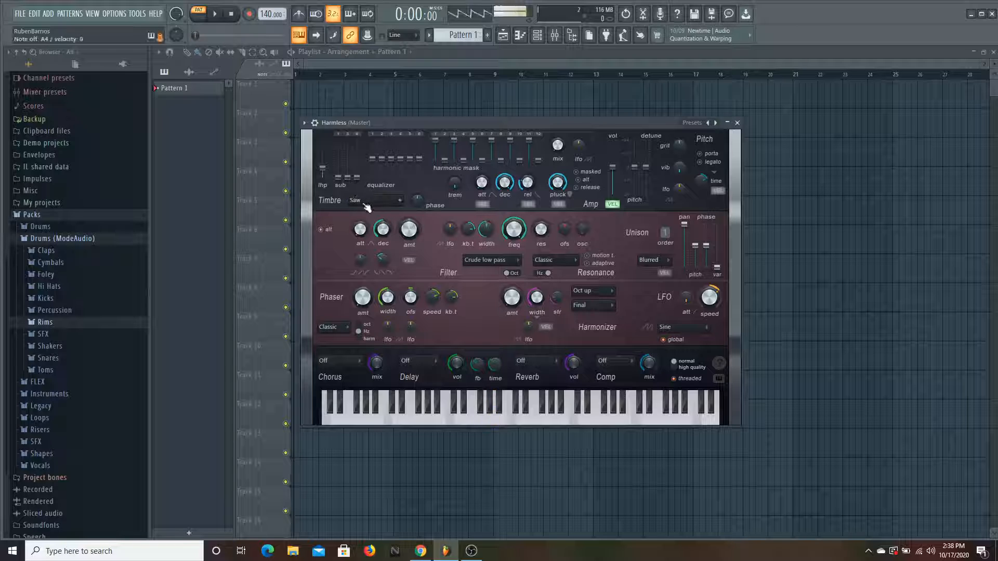
left_click(363, 202)
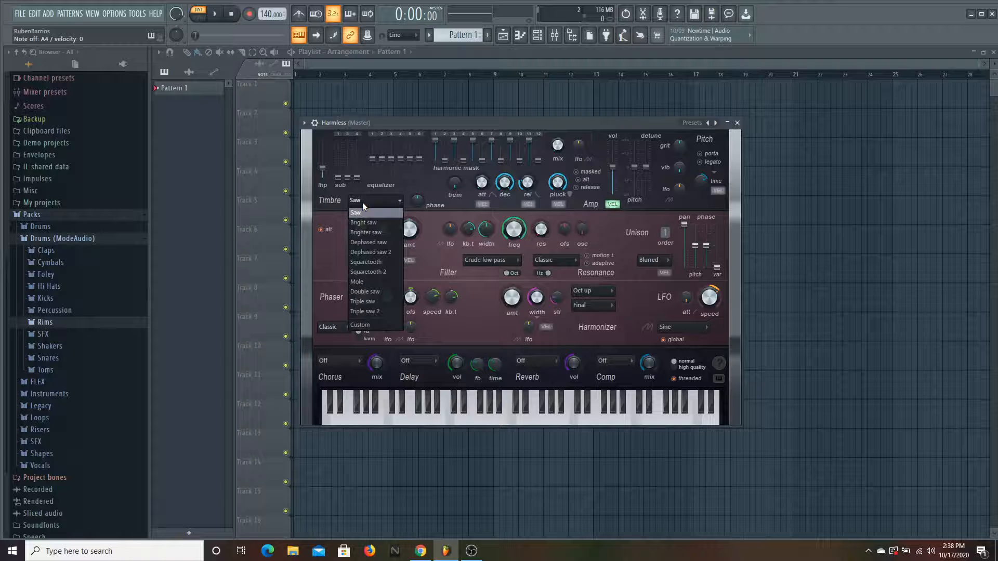
left_click(367, 262)
key("n")
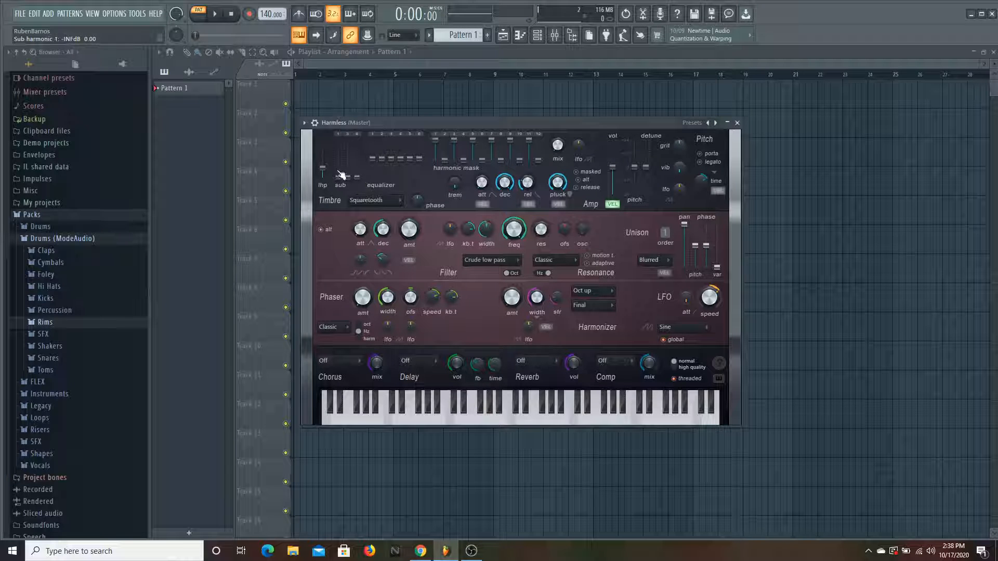
Raise the first two sub harmonic levels, auditioning a note, and adjust the first two timbre equalizer bands
key("n")
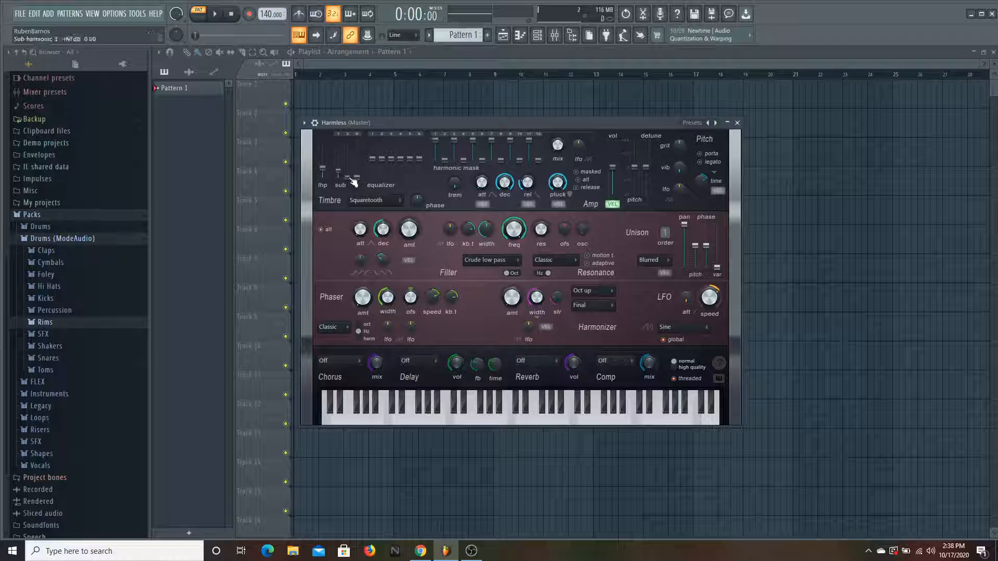
left_click_drag(353, 180, 352, 165)
key("n")
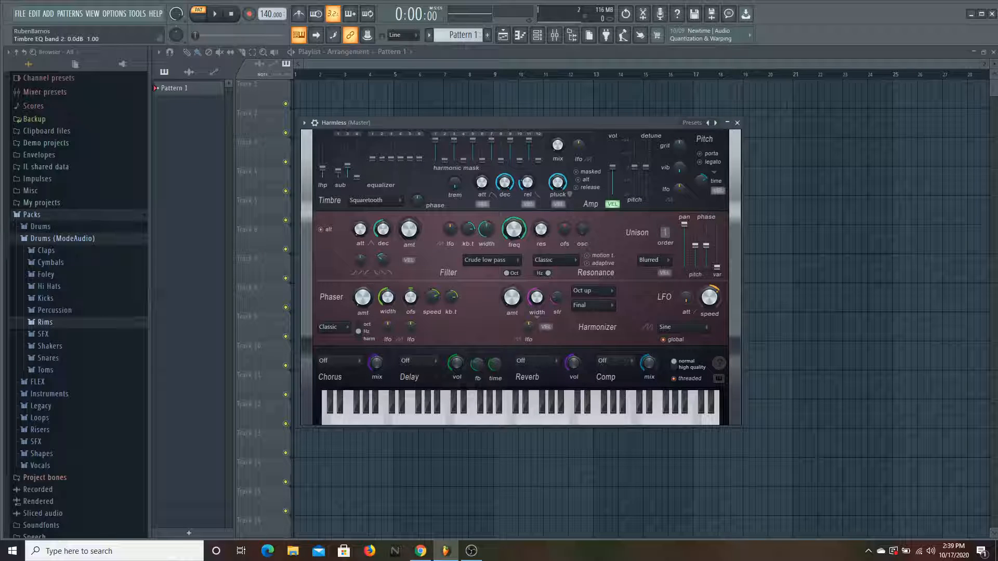
mouse_move(388, 162)
left_mouse_down()
mouse_move(384, 150)
mouse_move(378, 170)
left_mouse_up()
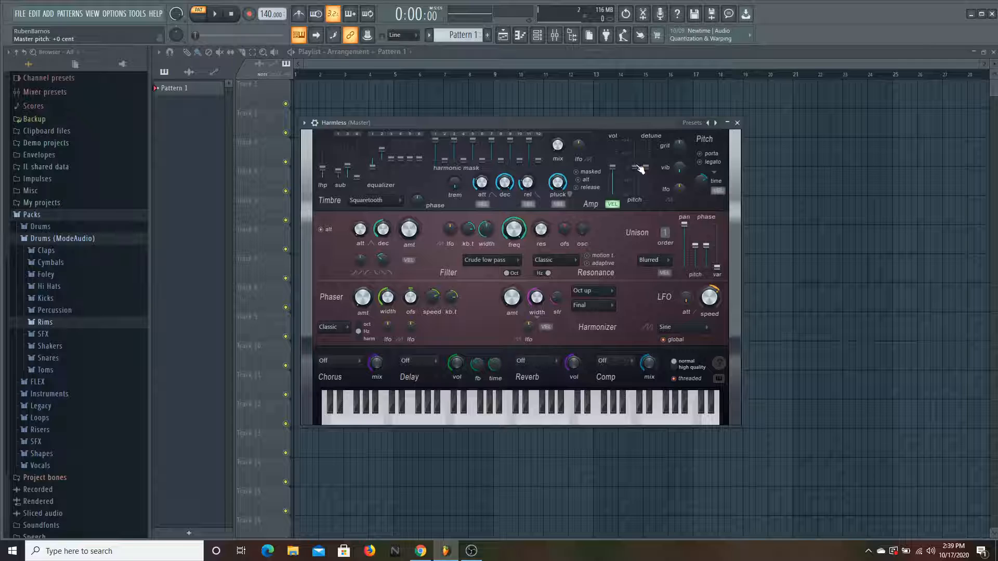
Lower the master pitch slightly and adjust the LFO amounts for the pitch and the harmonic mask mix
left_click_drag(637, 166, 638, 173)
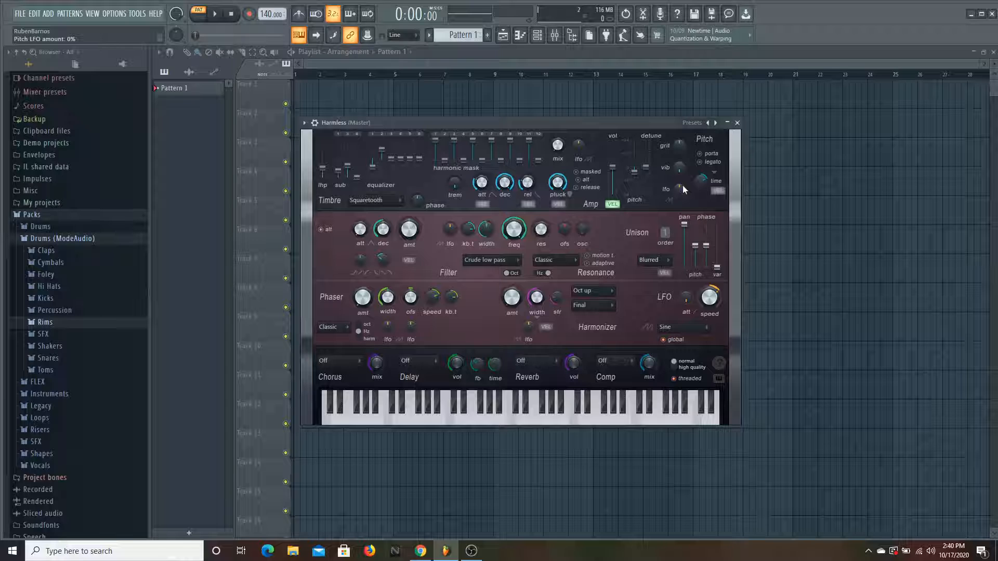
mouse_move(682, 185)
left_mouse_down()
mouse_move(682, 206)
mouse_move(682, 185)
left_mouse_up()
key("z")
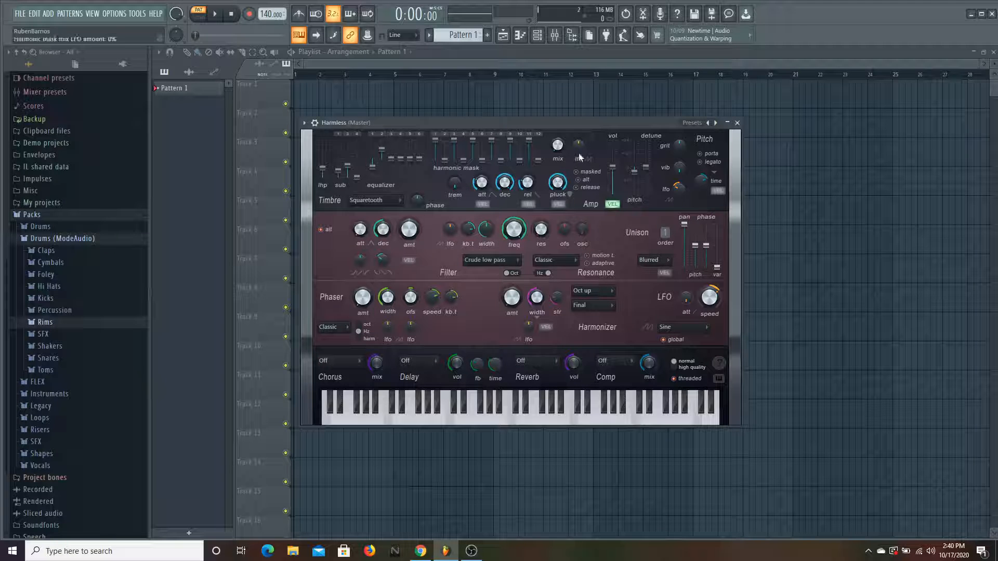
left_click_drag(579, 150, 580, 151)
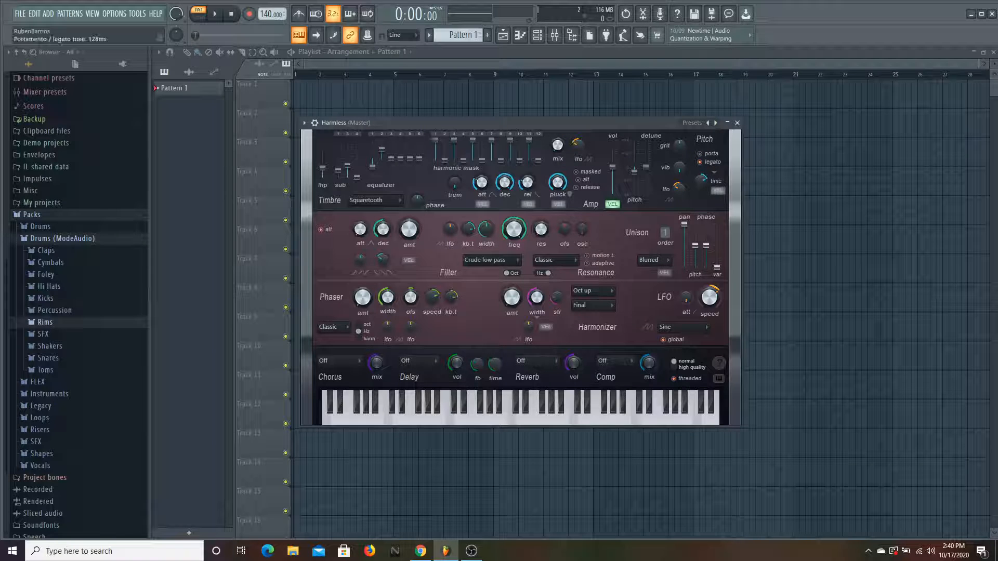
Play notes with legato on, turn legato off, and play notes again to compare the sound
key("q")
key("m")
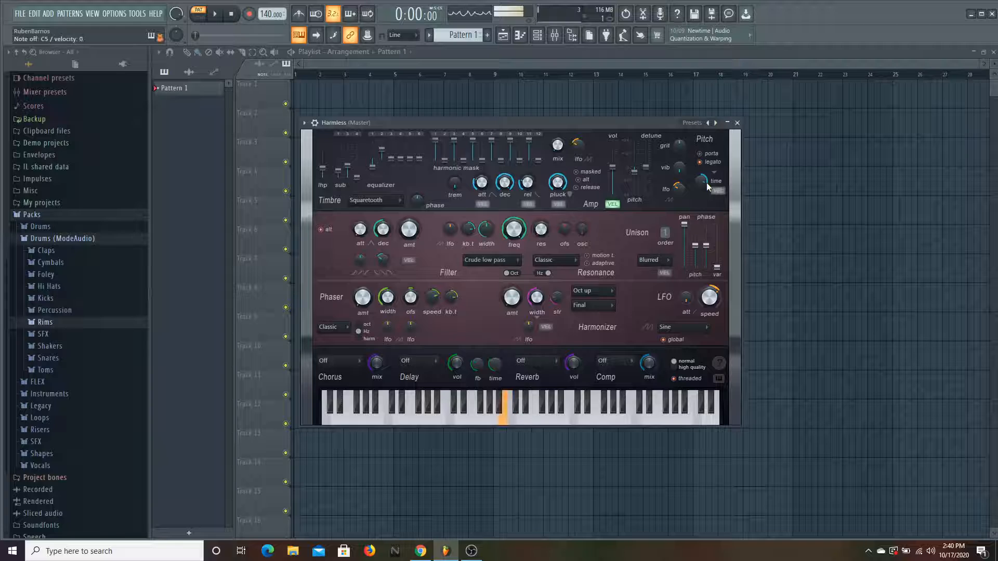
key("m")
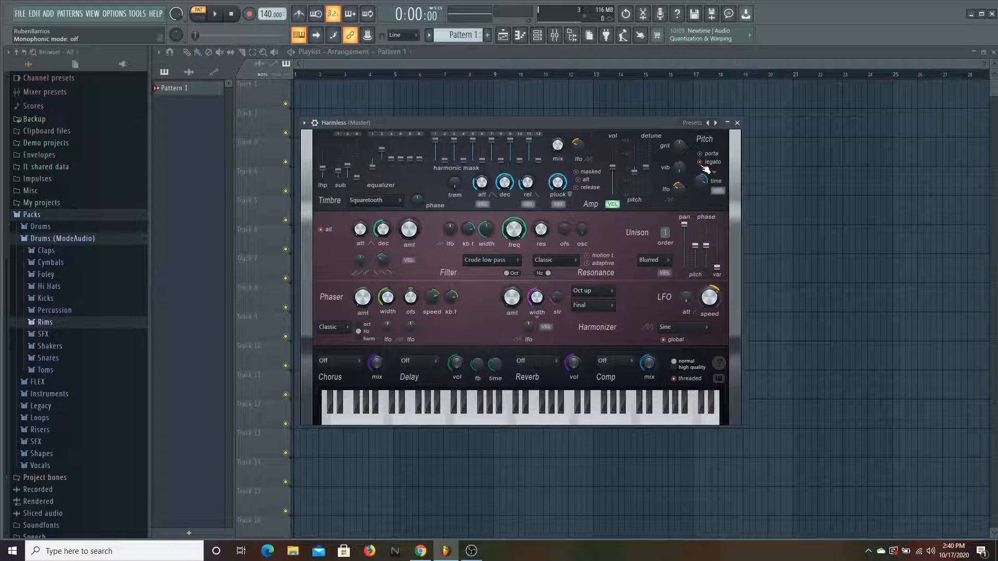
key("n")
key("n")
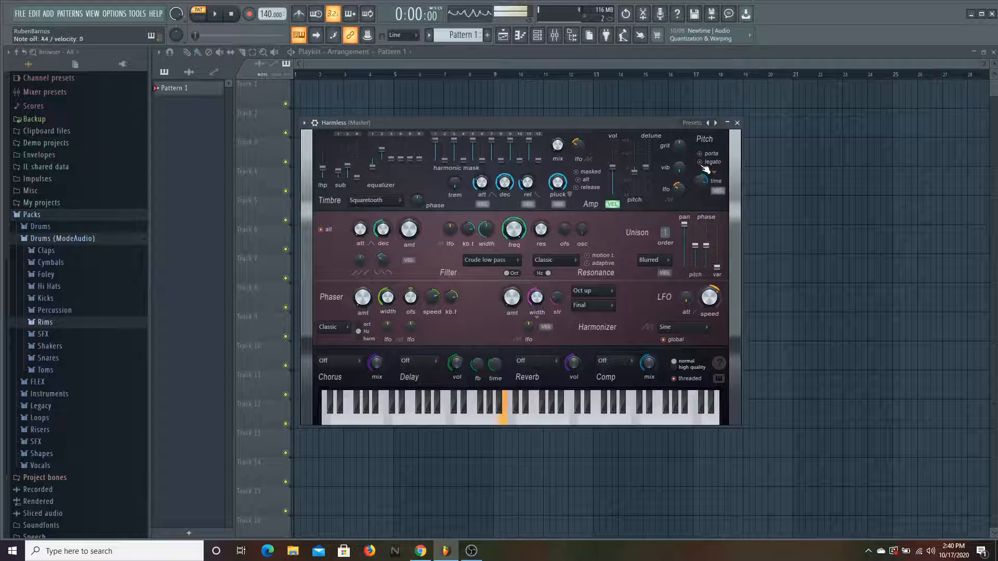
key("m")
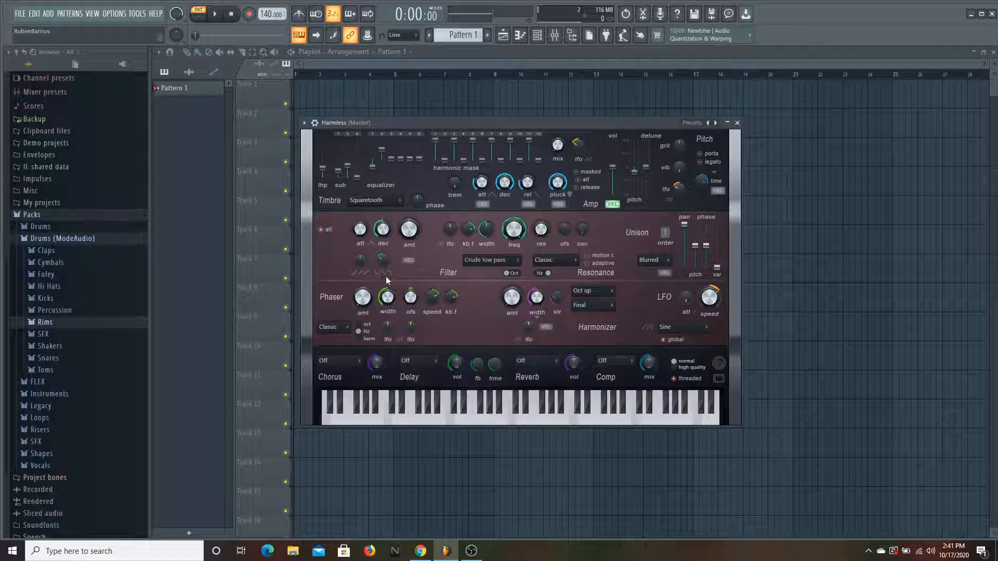
Keep the Crude low pass filter type, audition notes, and lower the filter frequency
left_click(489, 261)
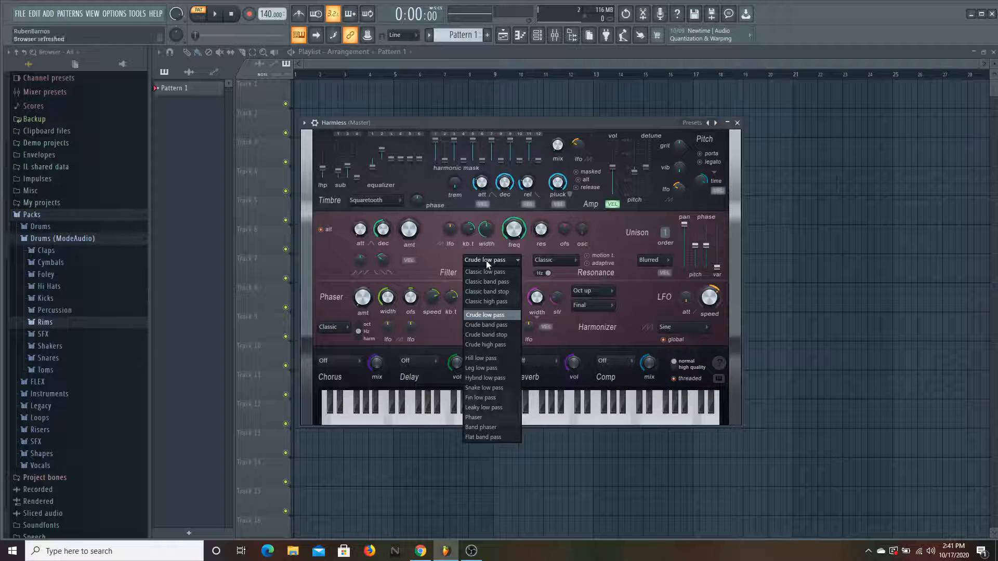
left_click(489, 263)
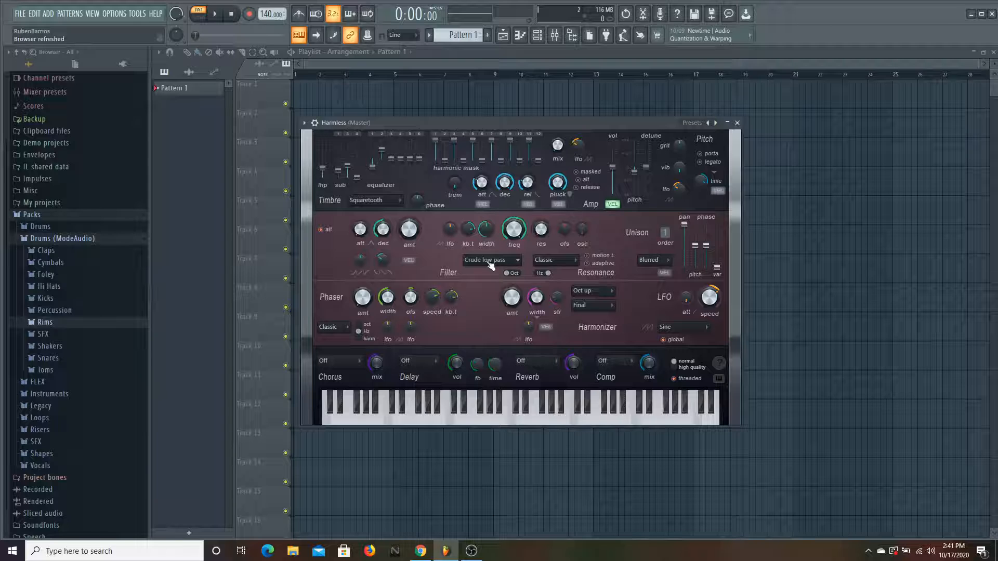
key("m")
key("comma")
left_click_drag(511, 231, 511, 251)
left_click(594, 294)
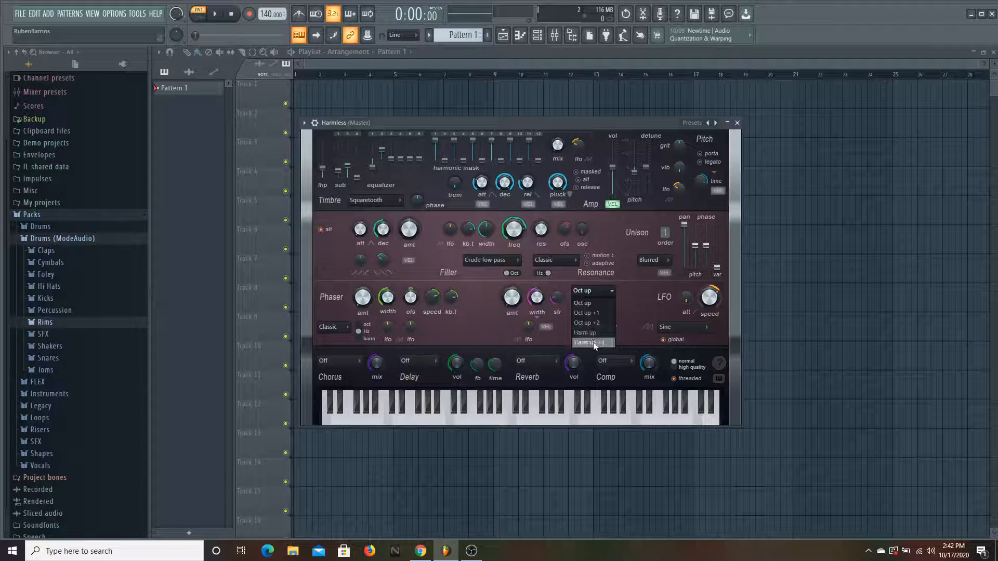
left_click(593, 297)
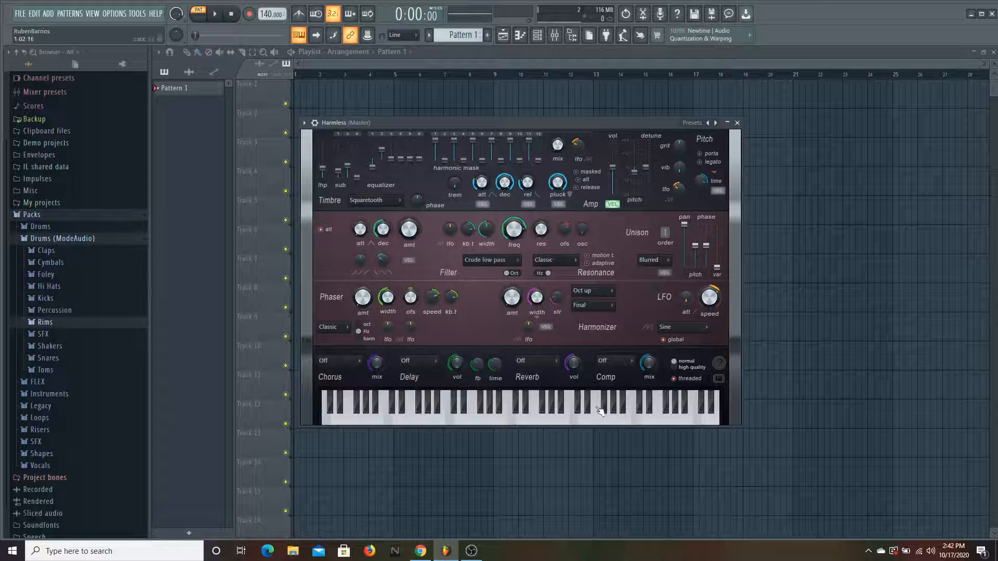
Set the chorus type to Thick and adjust the chorus mix
left_click(358, 366)
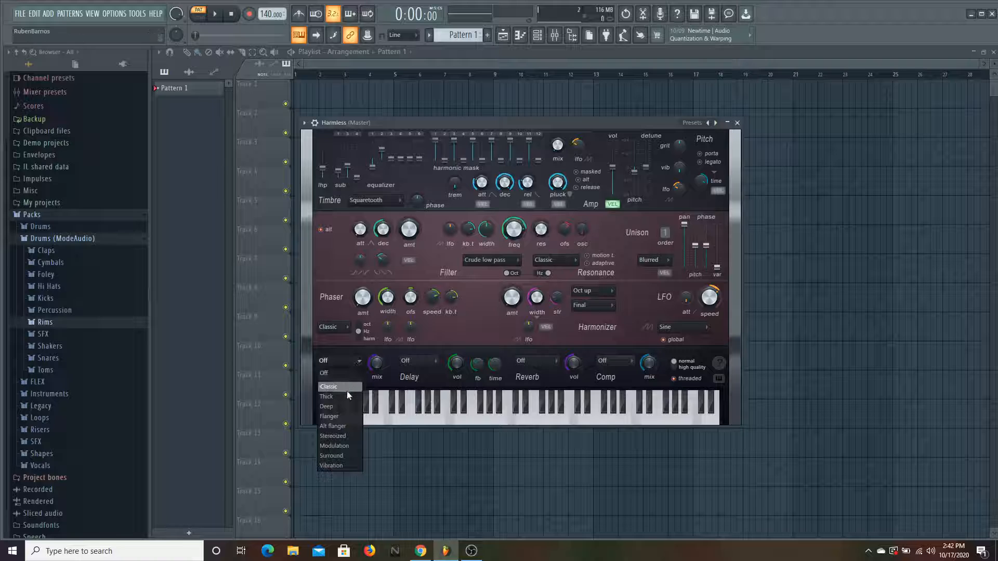
left_click(345, 396)
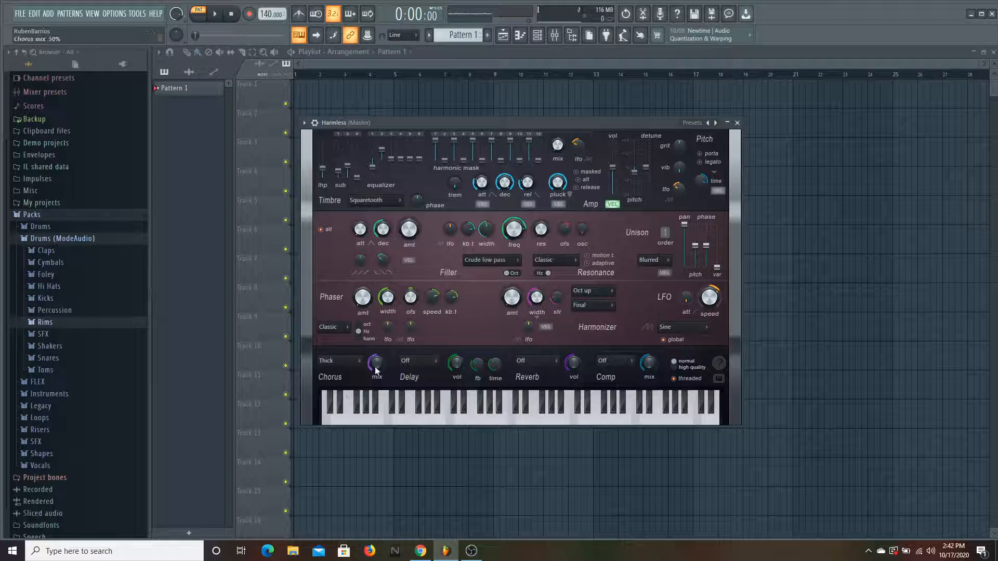
left_click_drag(376, 371, 376, 360)
Set the delay type to Ping-pong and play several notes to hear the echo
left_click(421, 368)
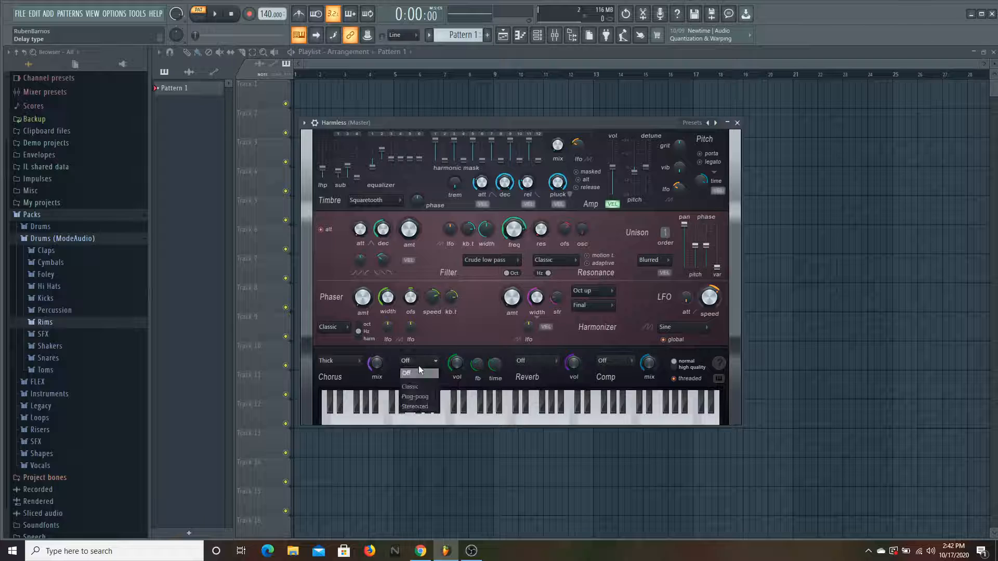
left_click(428, 397)
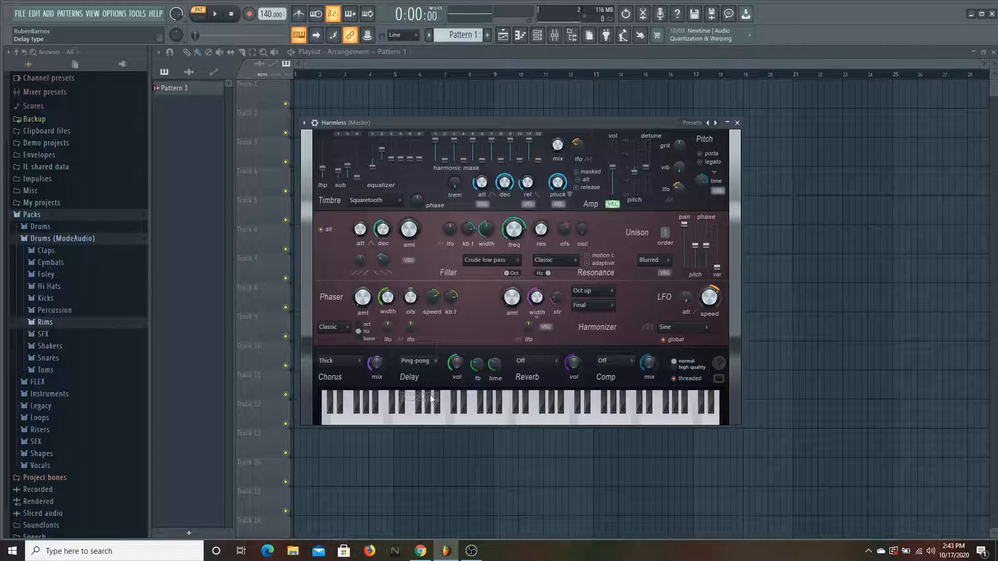
key("b")
key("n")
key("b")
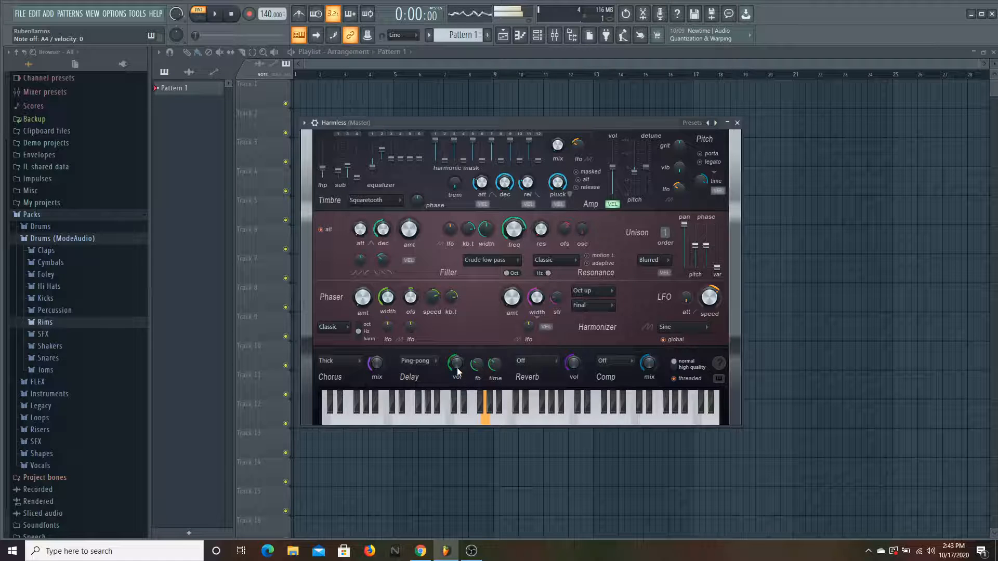
key("b")
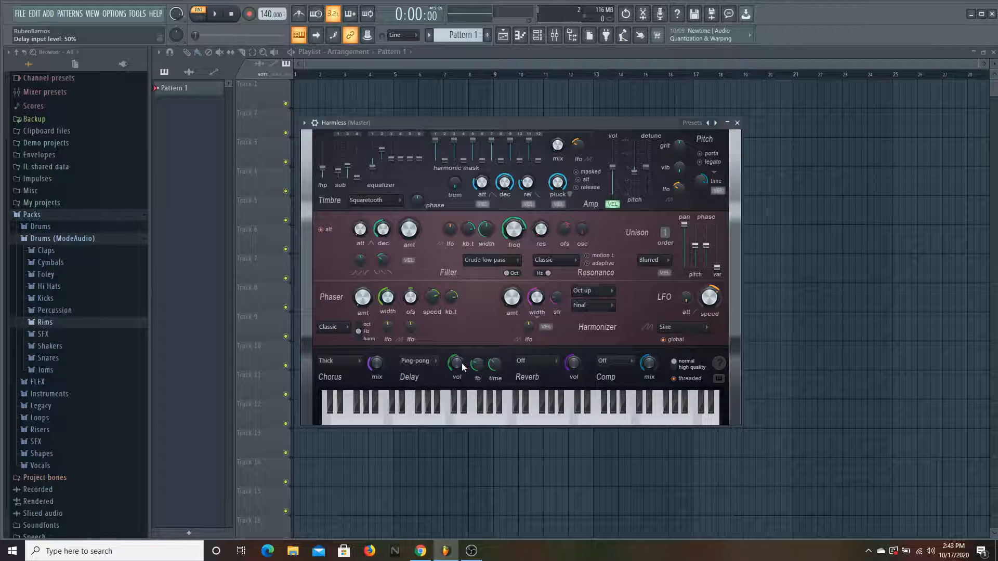
Try the Large hall reverb, switch the reverb type to The venue, and play a note to hear it
left_click(530, 363)
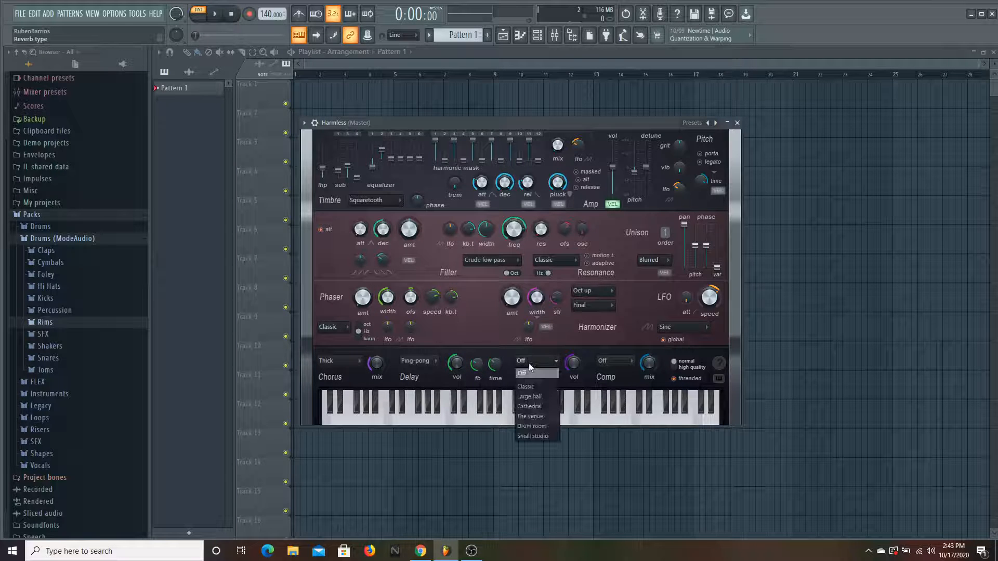
left_click(559, 400)
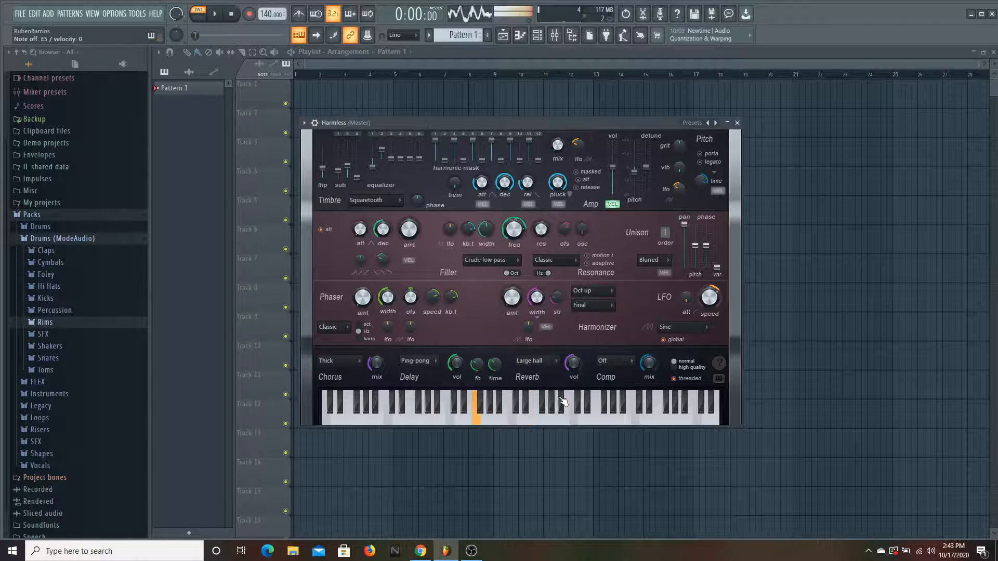
left_click(533, 361)
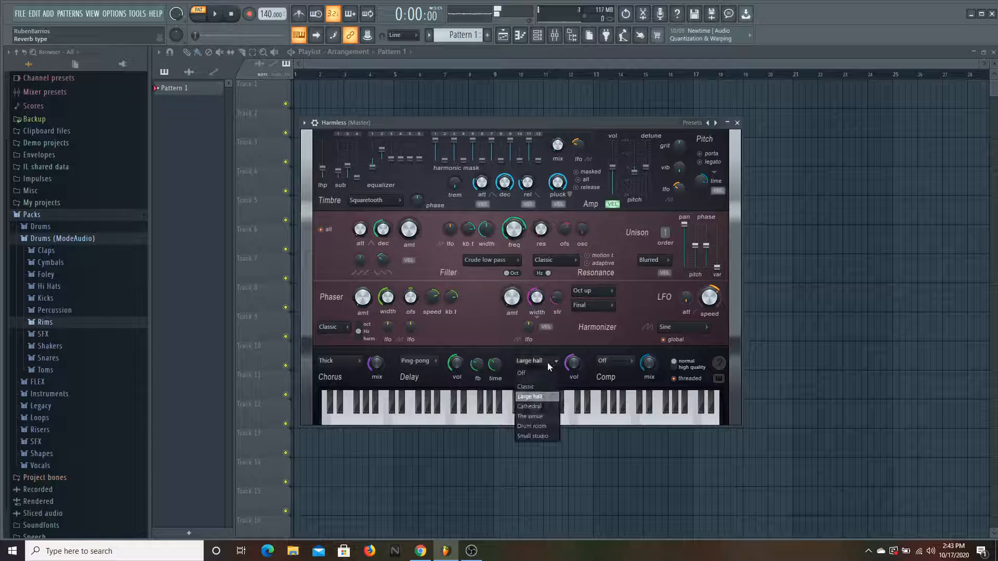
left_click(534, 416)
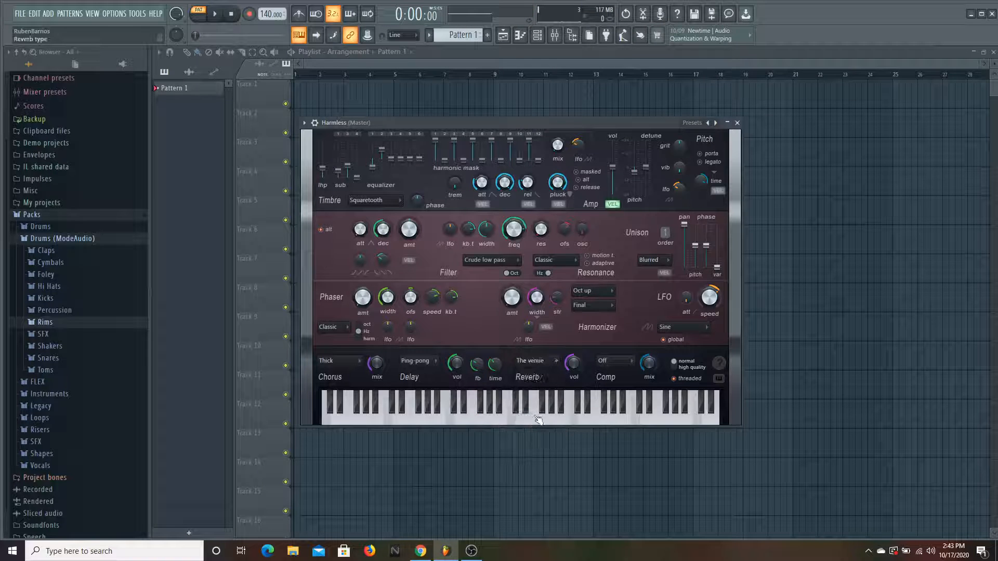
left_click(537, 415)
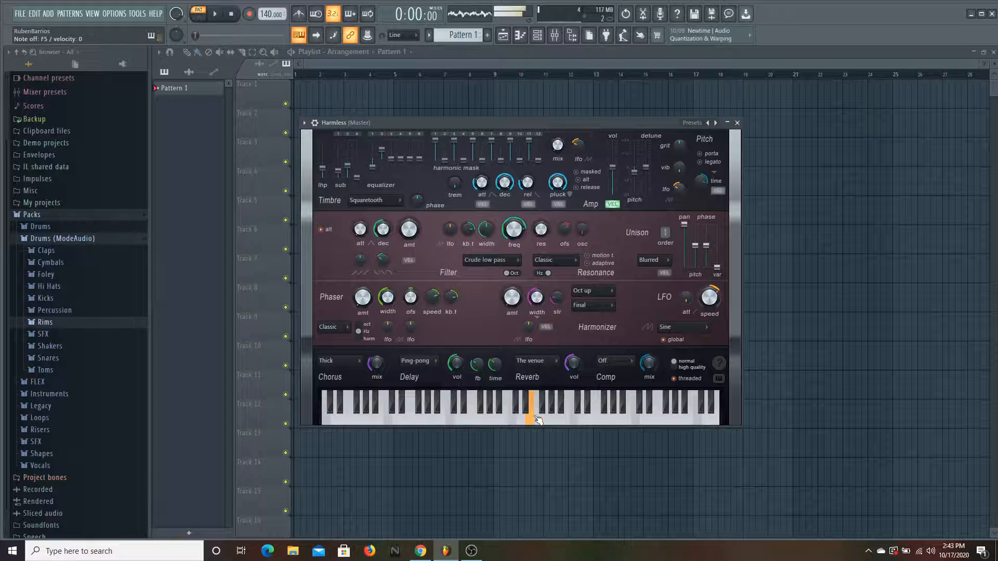
Set the compressor type to Limiting, lower its mix, and audition a note
left_click(621, 366)
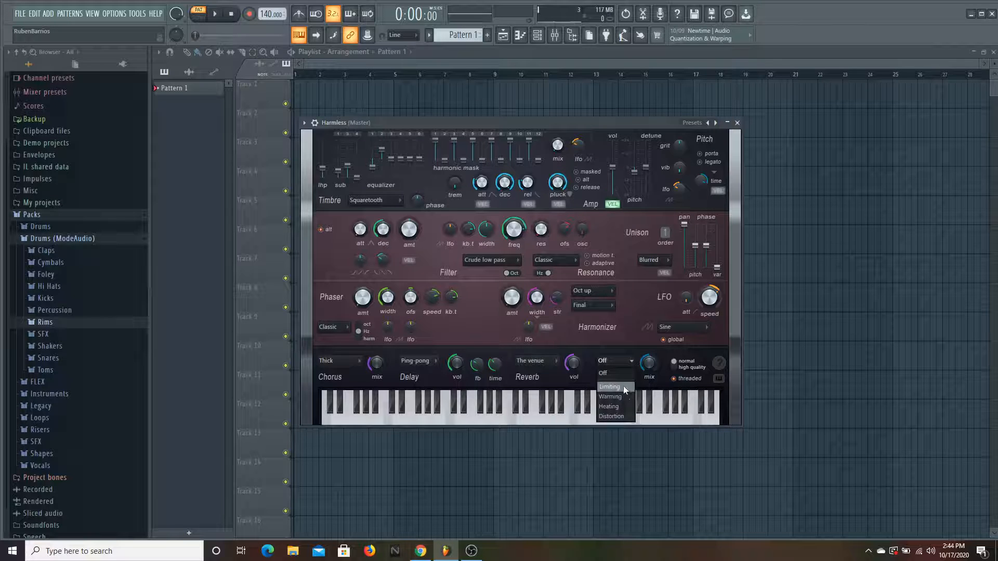
left_click(622, 386)
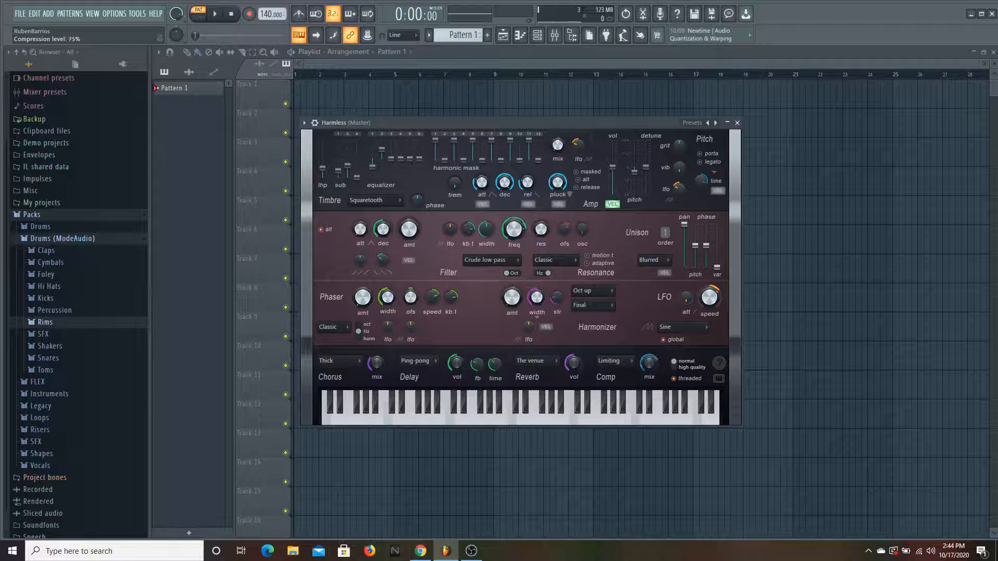
left_click_drag(648, 363, 648, 382)
key("z")
Try the high quality mode, return to normal quality, and play a note
left_click(681, 368)
left_click(681, 367)
key("u")
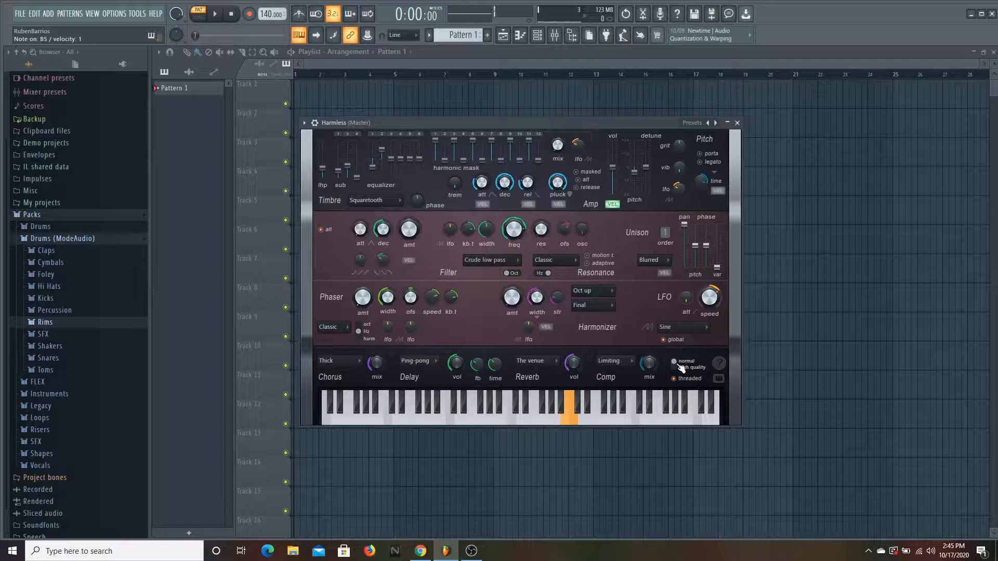